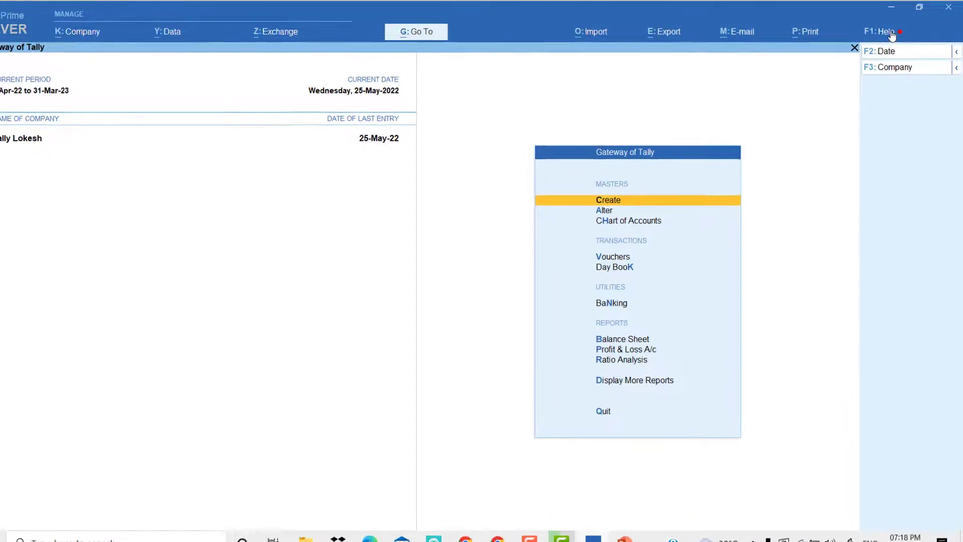
Open Manage License from Help > Settings > License to view the Silver license details.
left_click(891, 33)
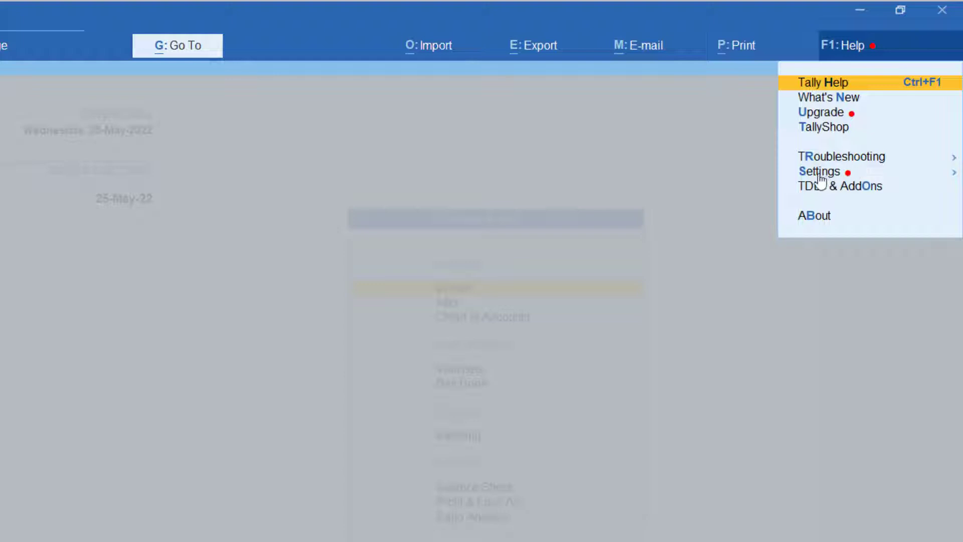
left_click(865, 173)
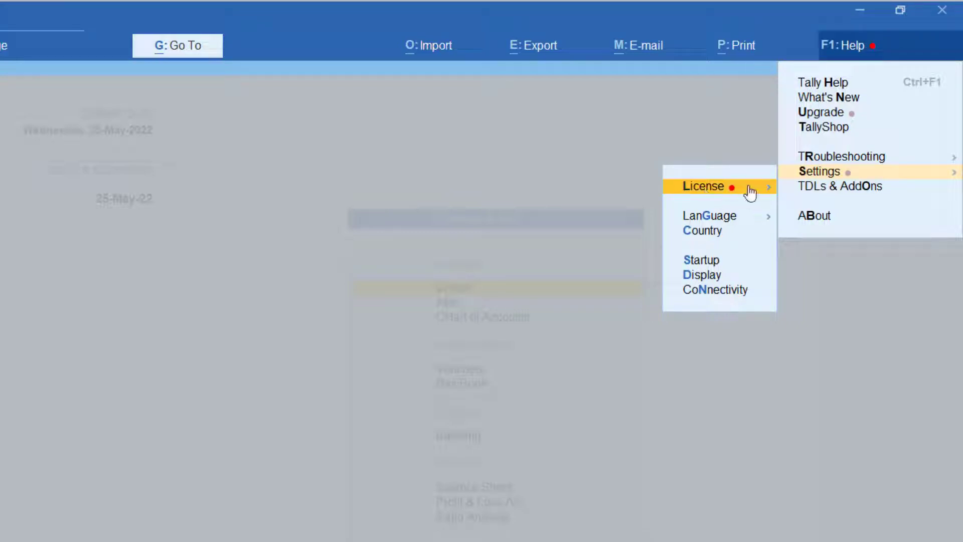
left_click(770, 190)
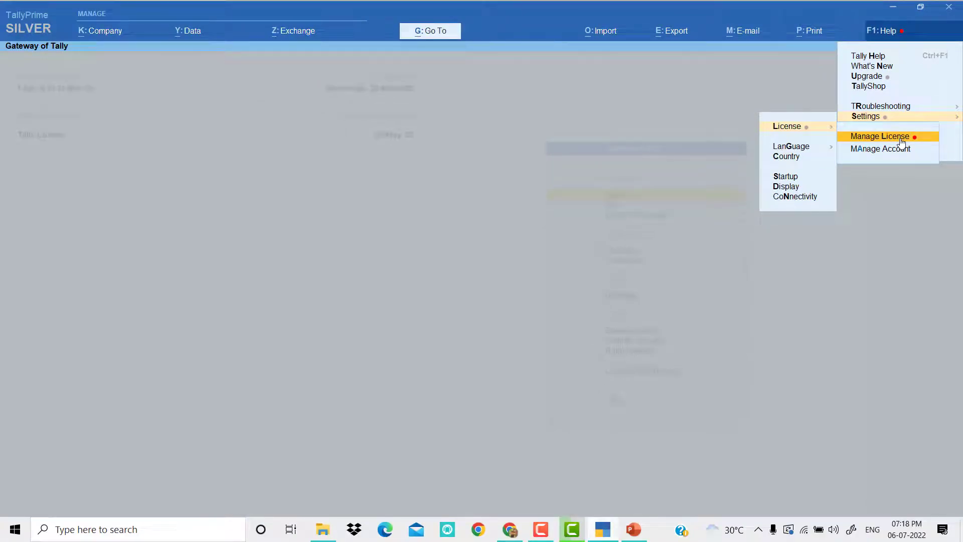
left_click(902, 143)
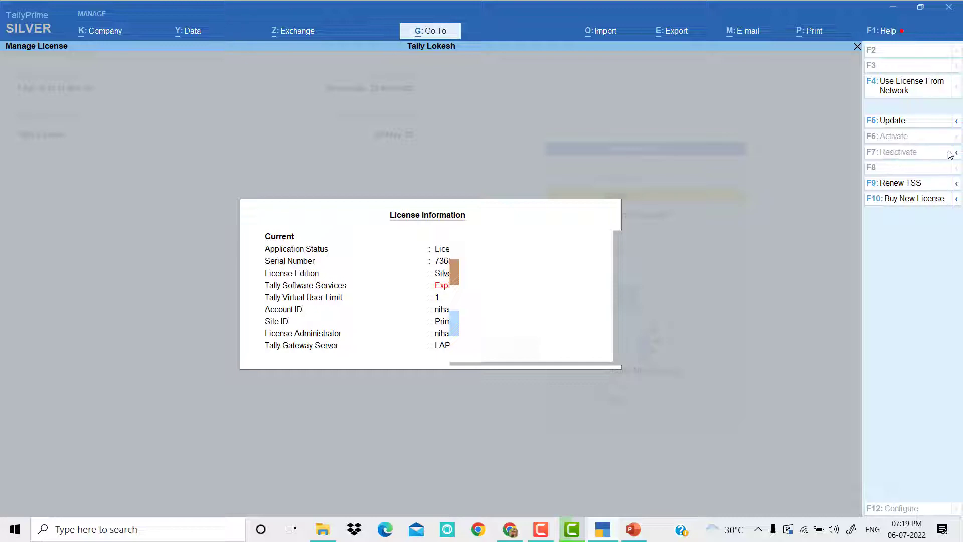
Start the F7 license surrender, restart with Administrator rights, and check the slide's login details.
mouse_move(958, 157)
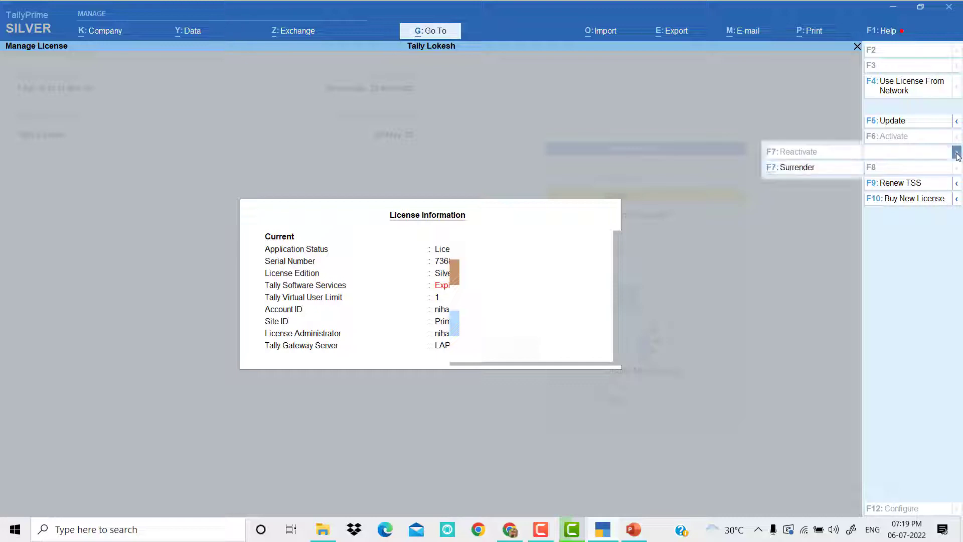
left_click(786, 169)
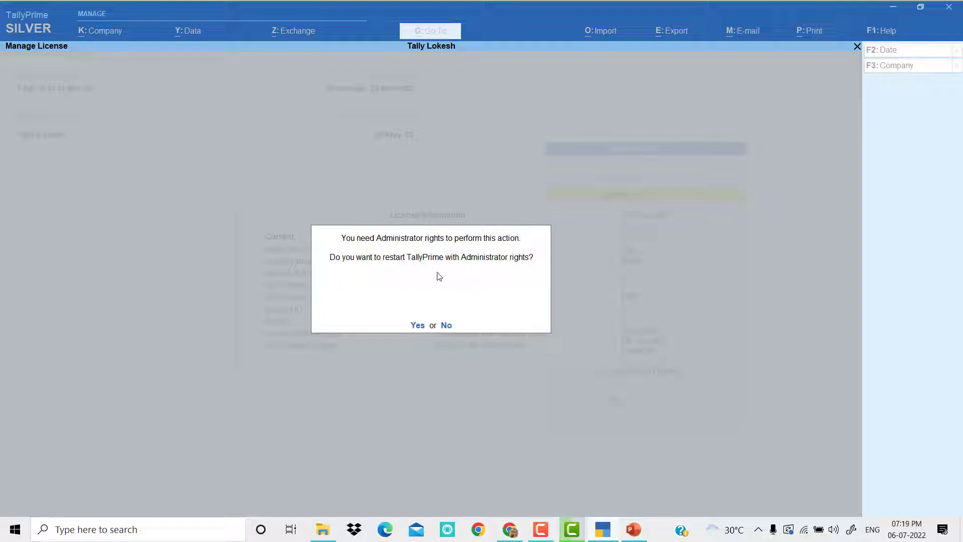
key("y")
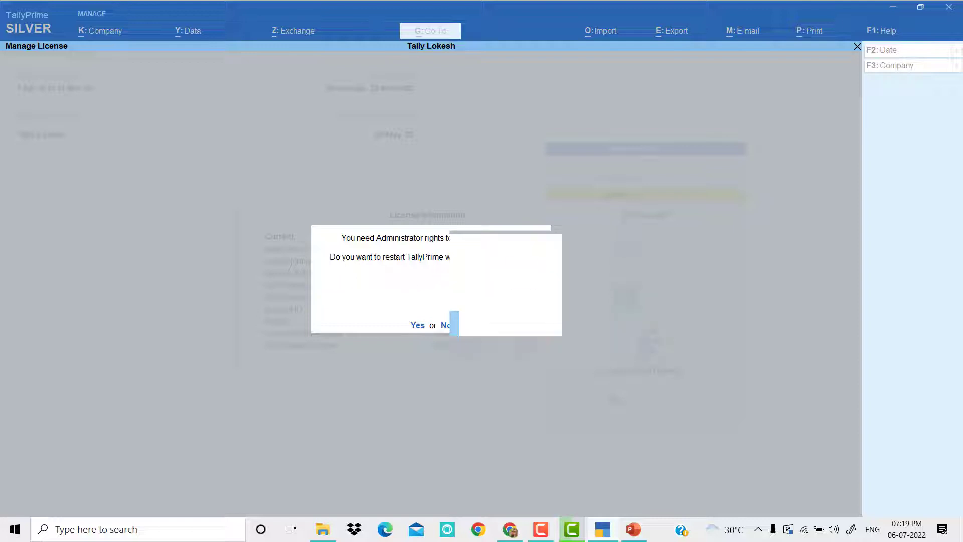
left_click(418, 326)
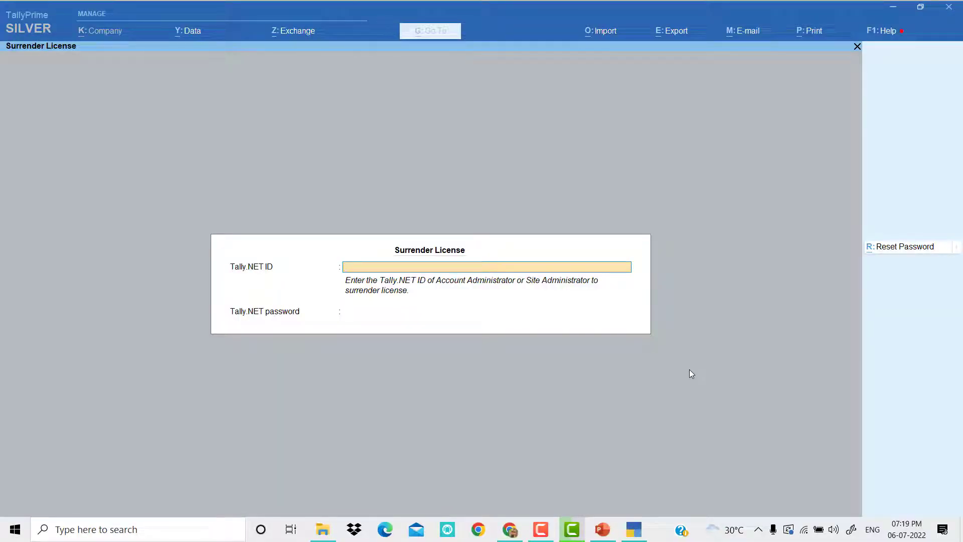
left_click(603, 531)
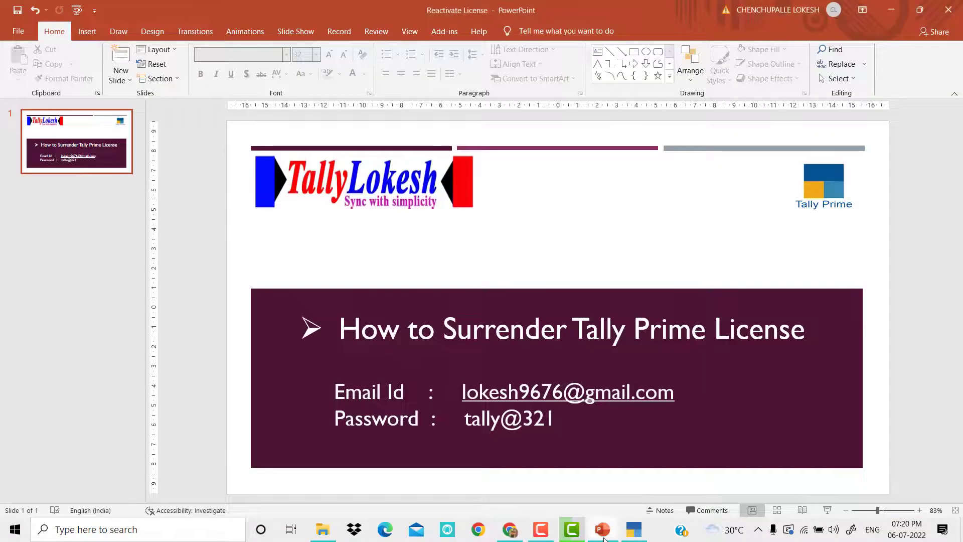
left_click(605, 538)
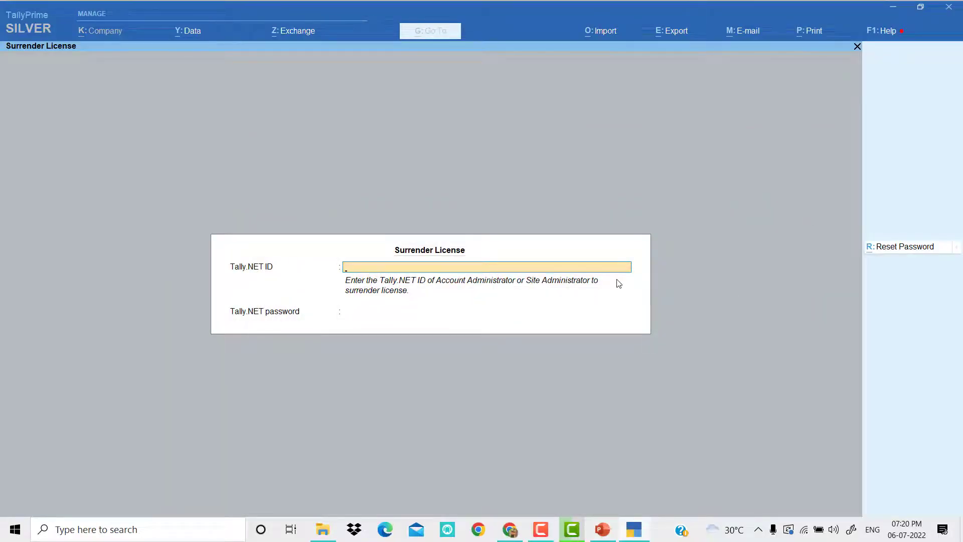
Enter the administrator's Tally.NET ID and the password taken from the slide, then submit.
key("Return")
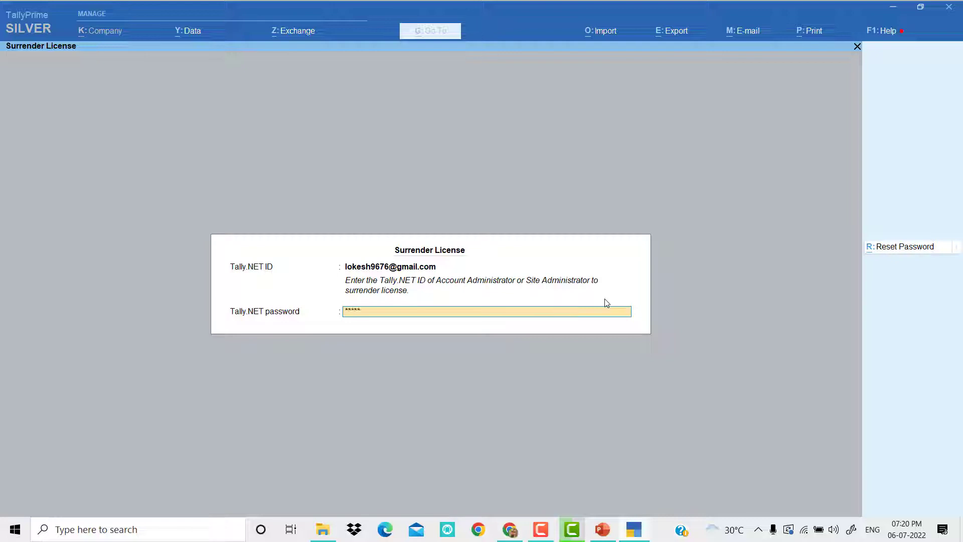
key("alt+Tab")
key("alt+Tab")
key("Return")
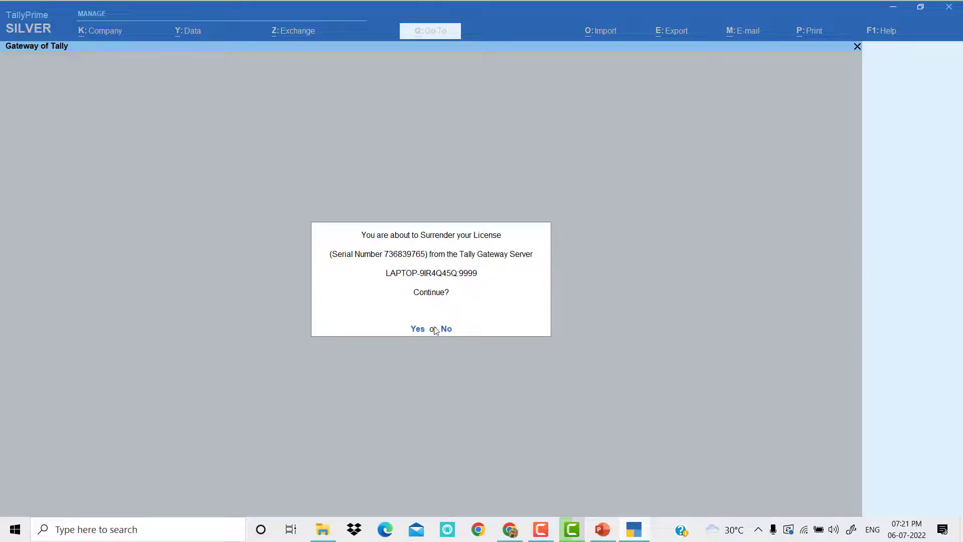
Answer Yes to 'You are about to Surrender your License'.
left_click(418, 330)
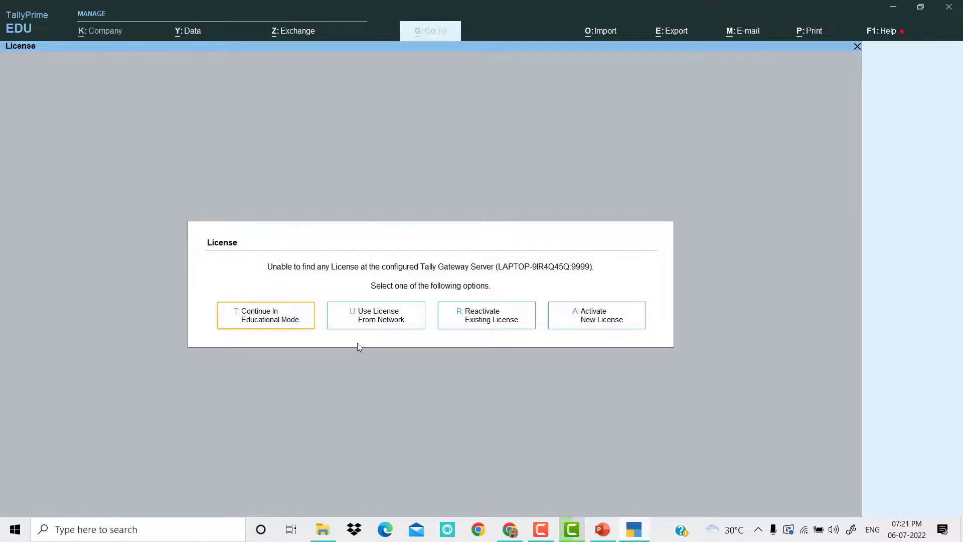
Continue in Educational Mode and open a new voucher entry.
left_click(278, 325)
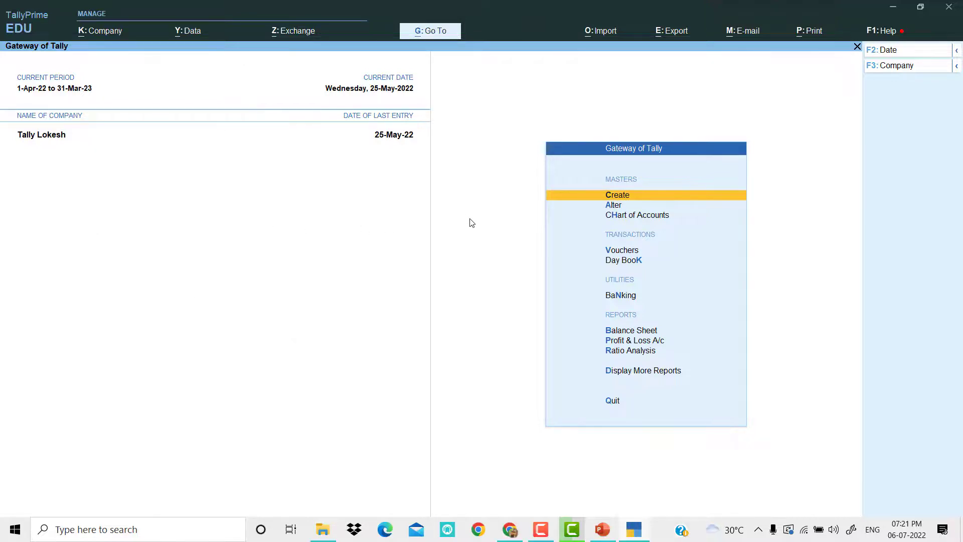
key("Down")
key("Down")
key("Down")
key("Return")
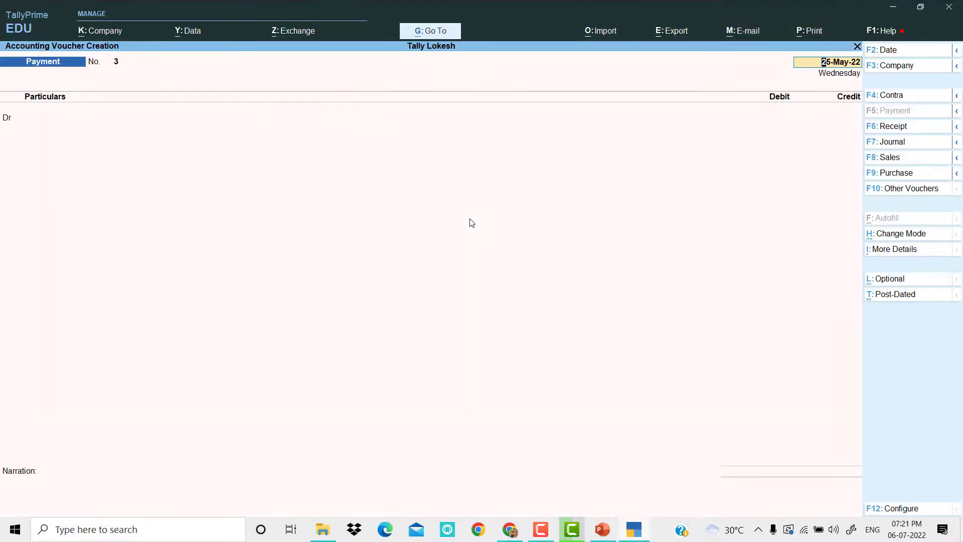
Set the voucher date to 10-4, return to the Gateway, then bring up YouTube in Chrome.
left_click(888, 50)
type("5-4")
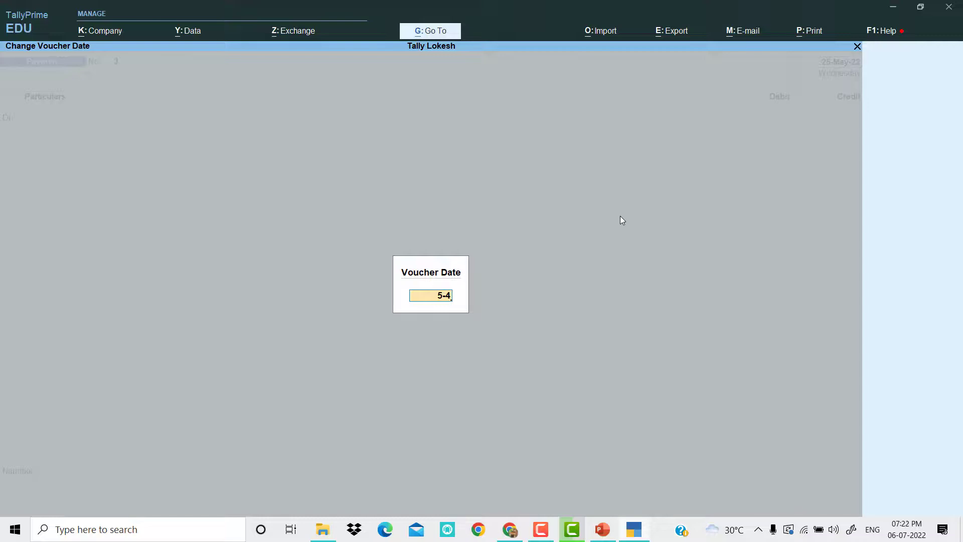
key("BackSpace")
key("BackSpace")
key("BackSpace")
type("10-4")
key("Return")
key("Return")
key("Escape")
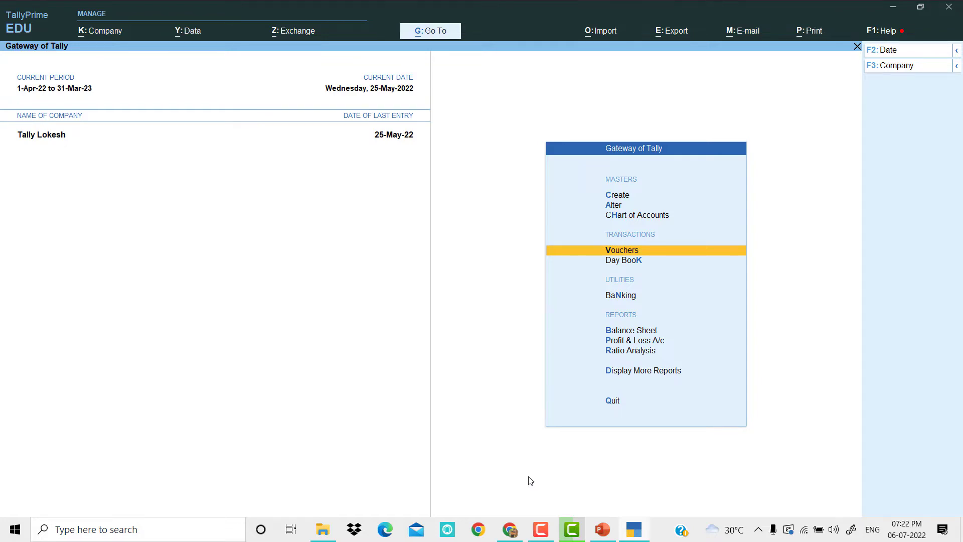
left_click(511, 530)
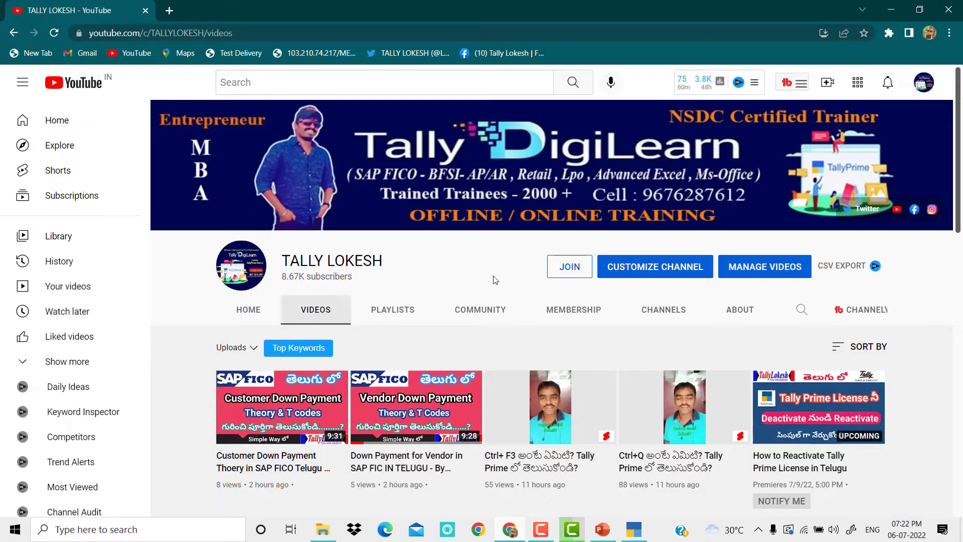